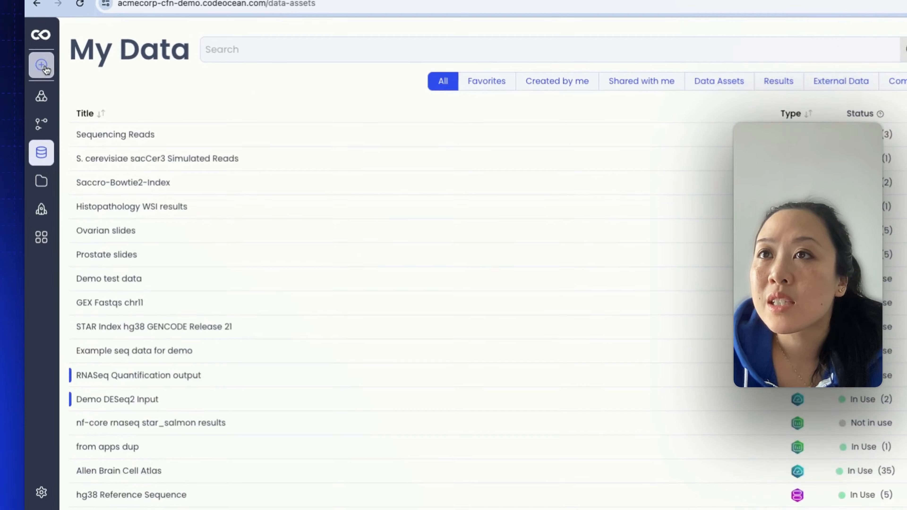
Start a new data asset from local files and add sample-data.txt to the upload.
{"action": "left_click", "coordinate": [44, 67]}
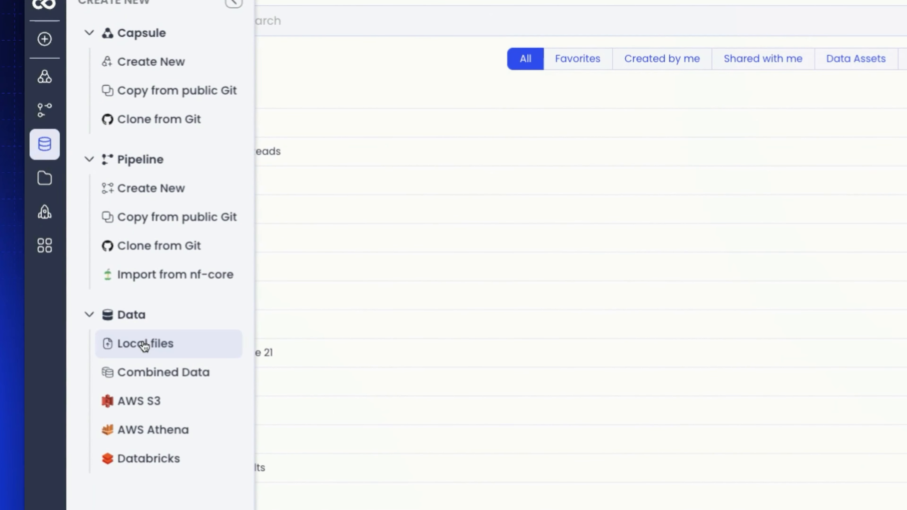
{"action": "left_click", "coordinate": [145, 343]}
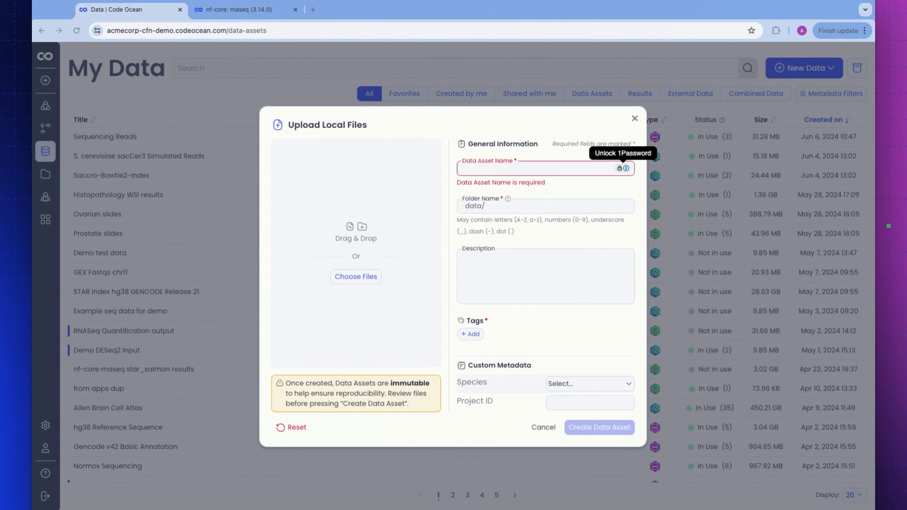
{"action": "left_click_drag", "start_coordinate": [250, 253], "coordinate": [355, 255]}
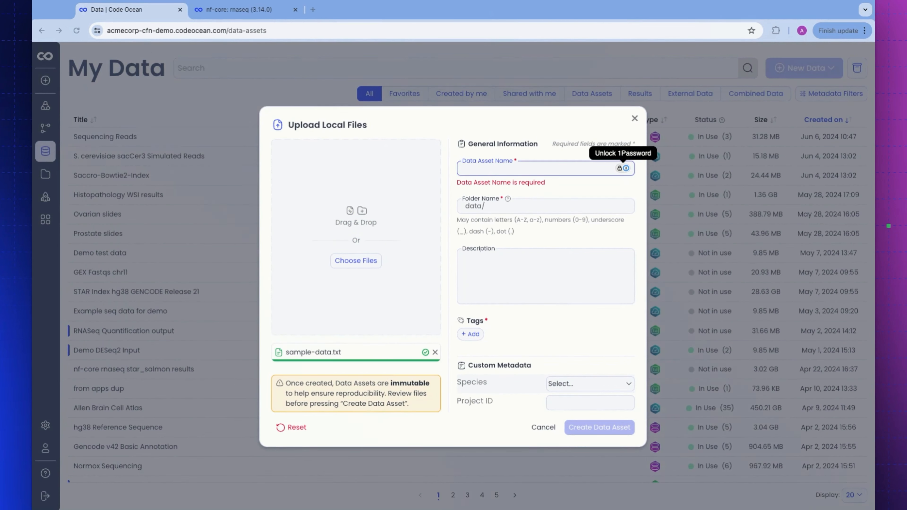
Name the data asset "Example data upload" and set its folder name to example1.
{"action": "left_click", "coordinate": [536, 168]}
{"action": "type", "text": "Example data upl"}
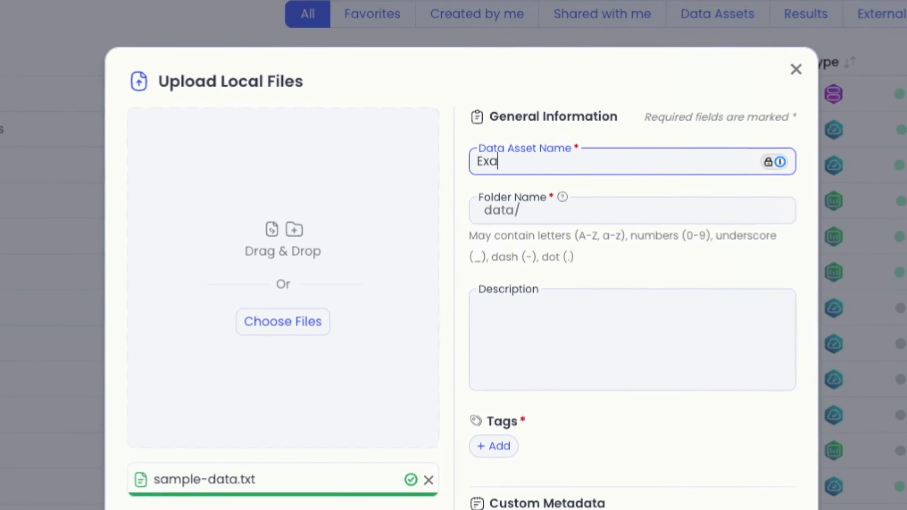
{"action": "type", "text": "oad"}
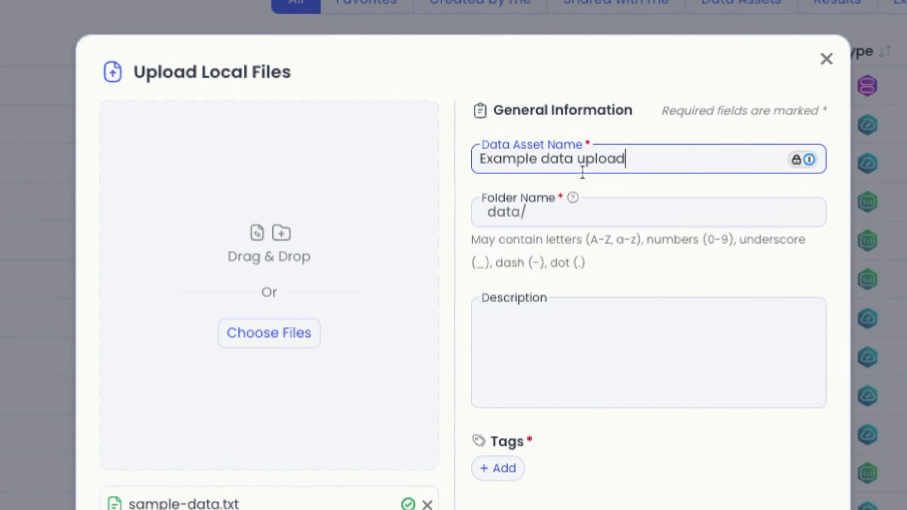
{"action": "left_click", "coordinate": [592, 217]}
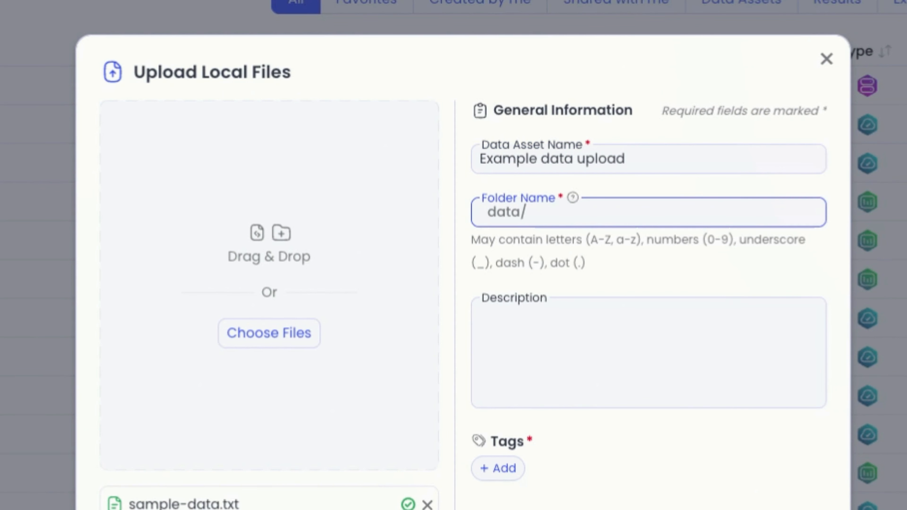
{"action": "type", "text": "example1"}
Tag the upload with "text file" and create the data asset.
{"action": "left_click", "coordinate": [497, 471]}
{"action": "type", "text": "te"}
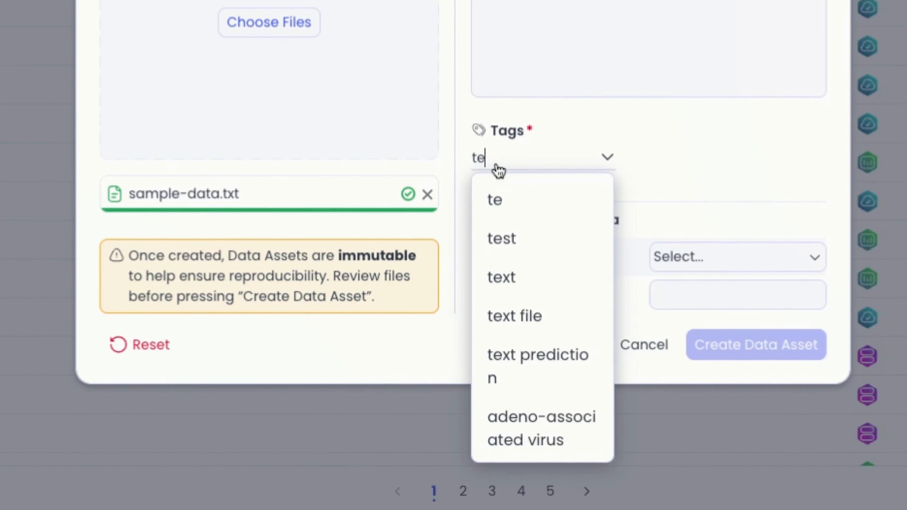
{"action": "type", "text": "xt file"}
{"action": "left_click", "coordinate": [677, 162]}
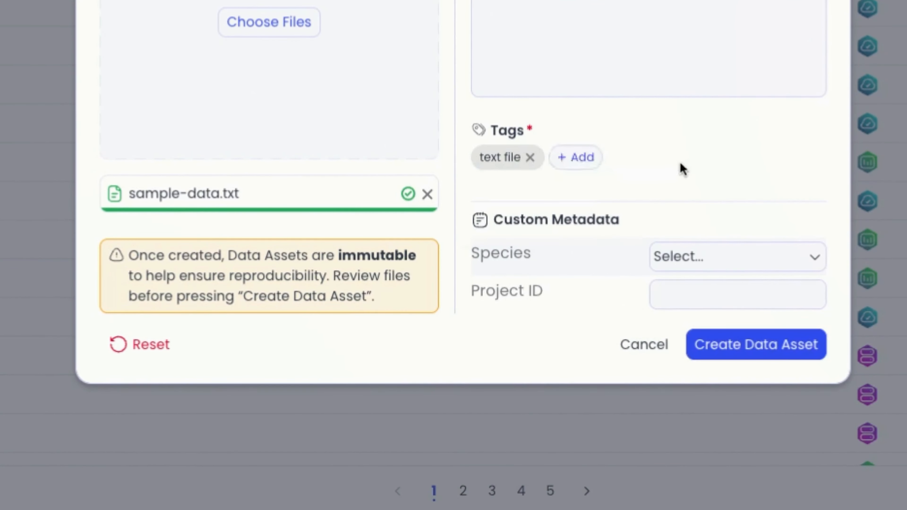
{"action": "left_click", "coordinate": [752, 353]}
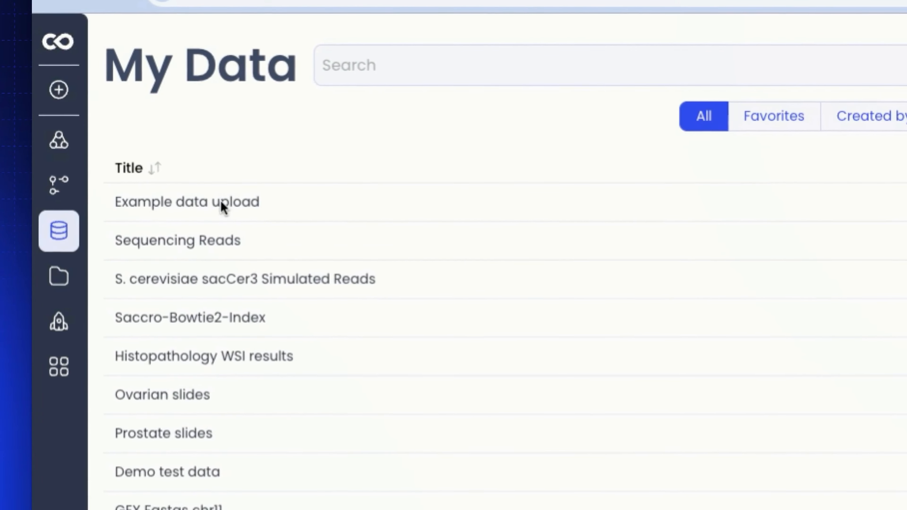
View the details of the "Example data upload" asset and return to the data list.
{"action": "left_click", "coordinate": [241, 209]}
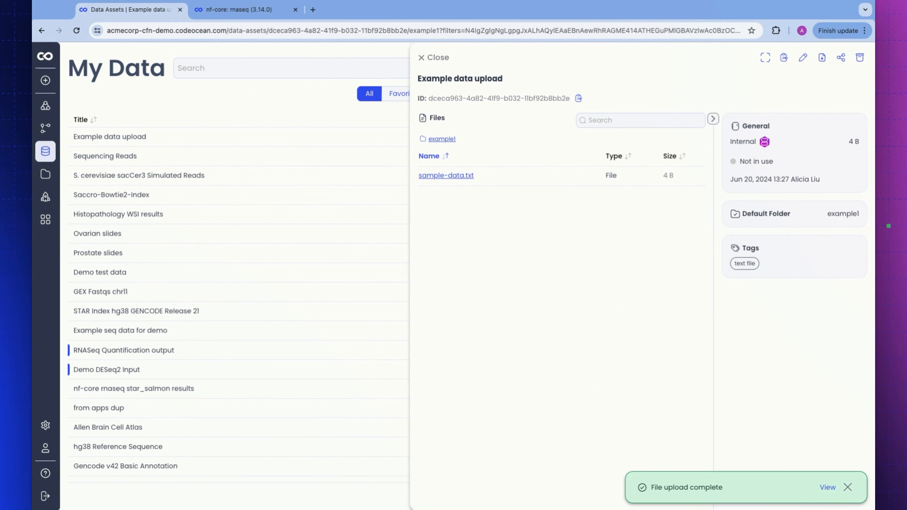
{"action": "left_click", "coordinate": [428, 57]}
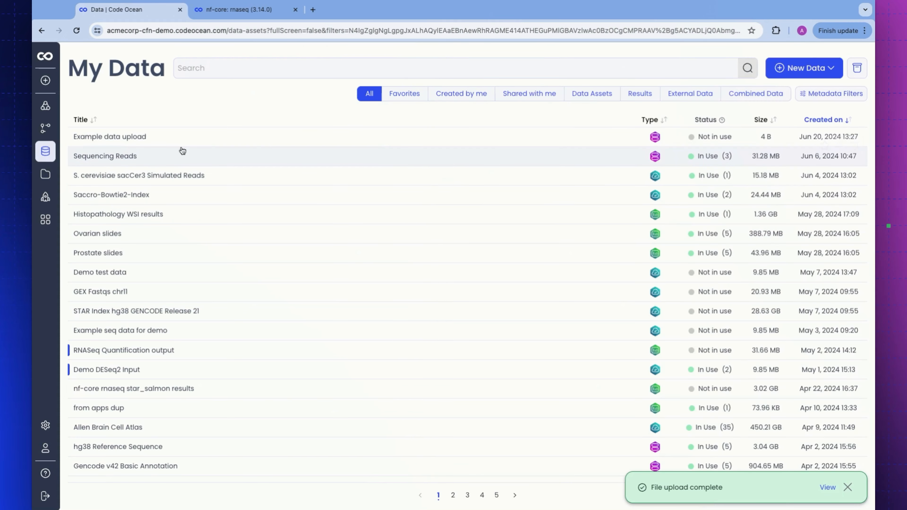
Start a new AWS S3 data connection that links to the bucket codeocean-public-data.
{"action": "left_click", "coordinate": [47, 81]}
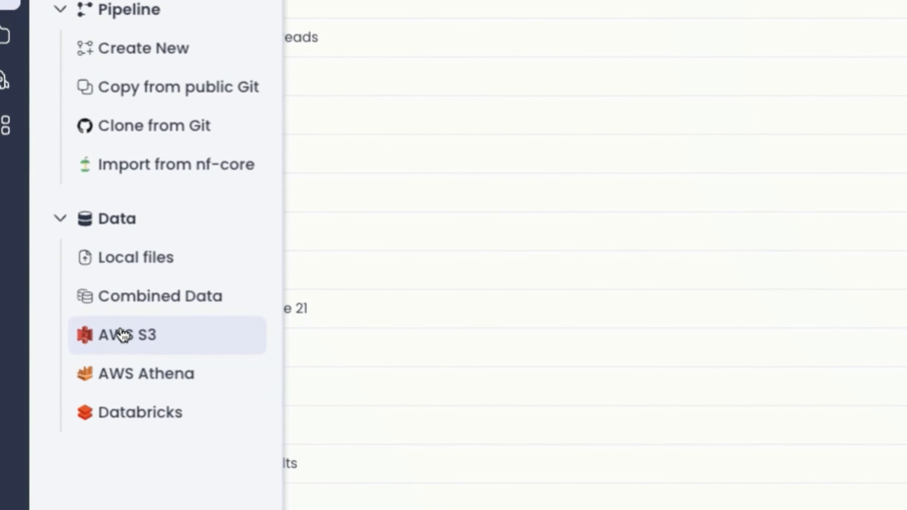
{"action": "left_click", "coordinate": [147, 337]}
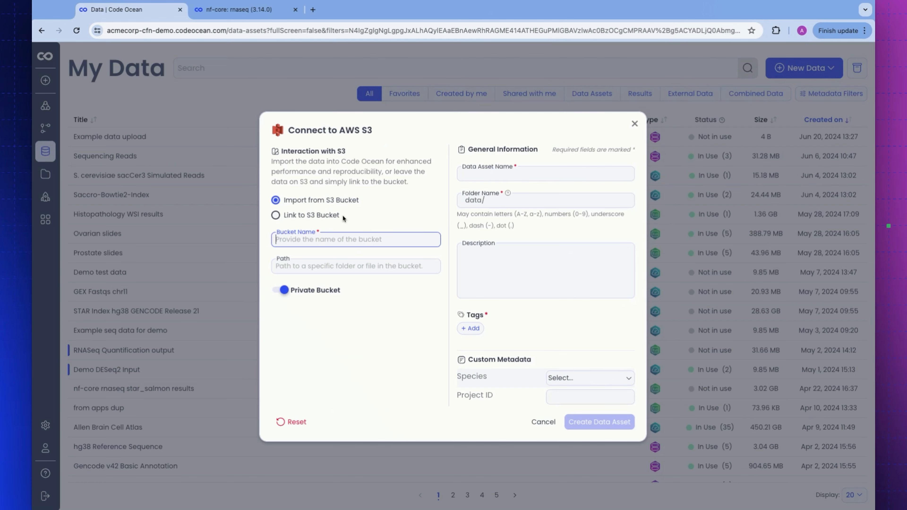
{"action": "left_click", "coordinate": [342, 214]}
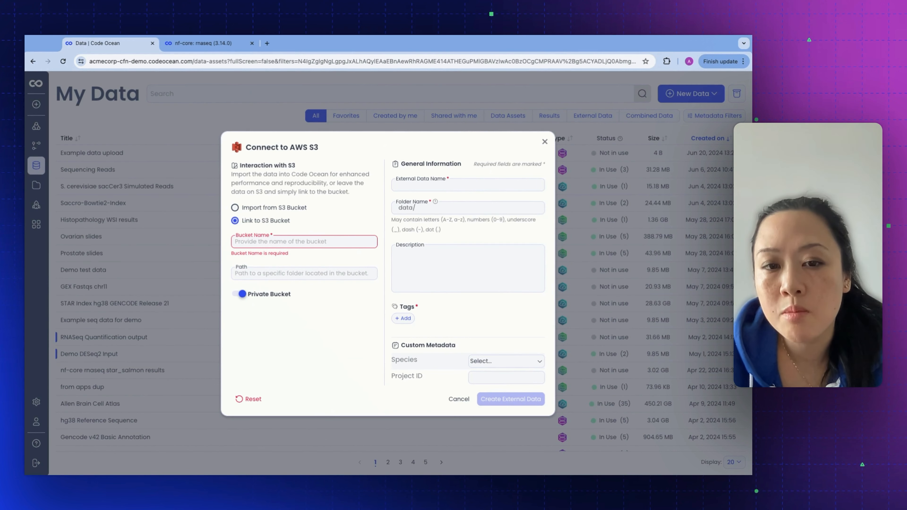
{"action": "left_click", "coordinate": [304, 241]}
{"action": "type", "text": "codeocean-"}
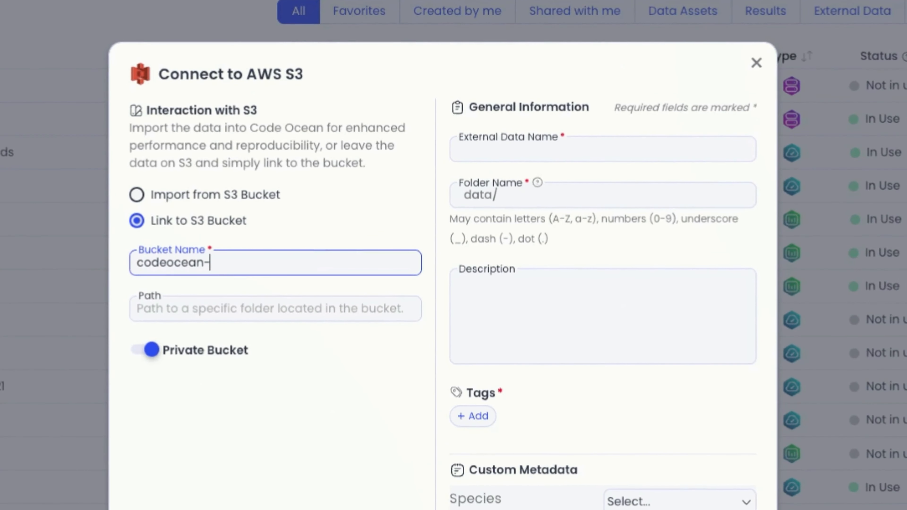
{"action": "type", "text": "public-data"}
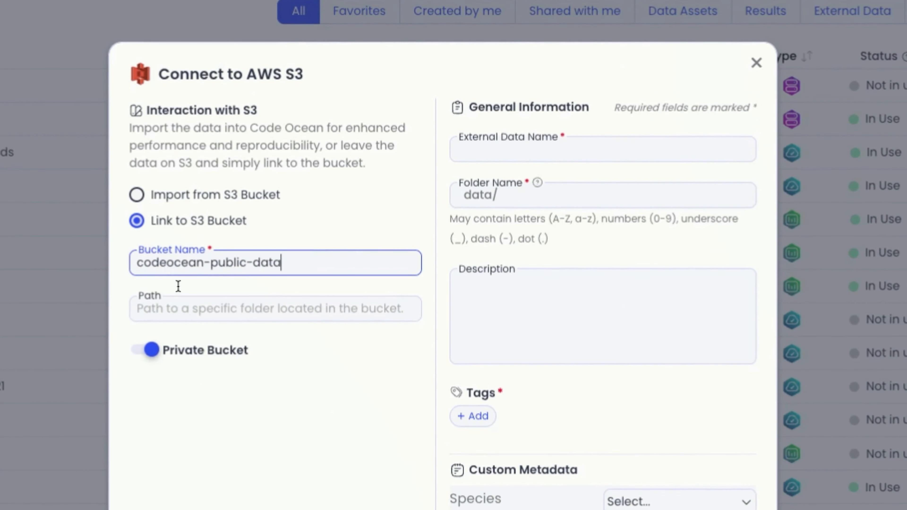
Set the bucket path to example_datasets/DESeq2 and turn off the private bucket option.
{"action": "left_click", "coordinate": [183, 307]}
{"action": "type", "text": "example_datasets/DESE"}
{"action": "key", "text": "BackSpace"}
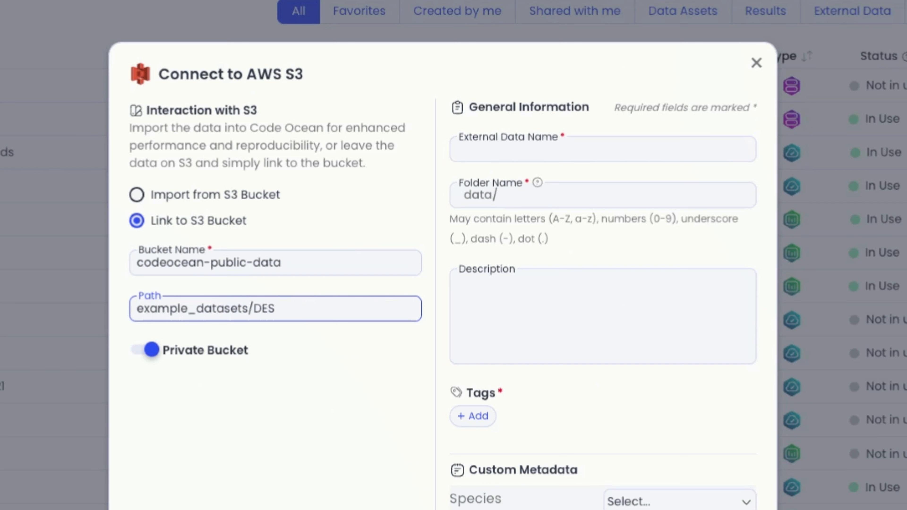
{"action": "type", "text": "eq2"}
{"action": "left_click", "coordinate": [143, 350]}
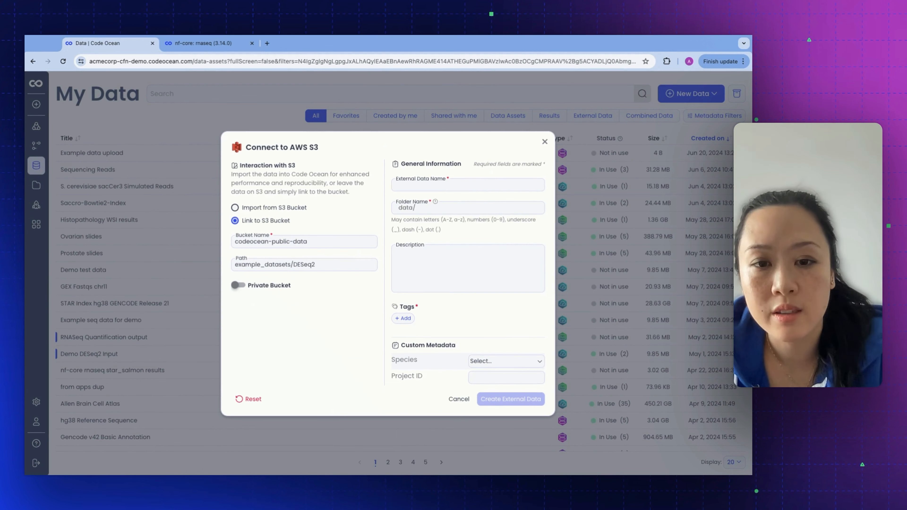
Name the external data "Example AWS" and set its folder name to example2.
{"action": "left_click", "coordinate": [425, 185]}
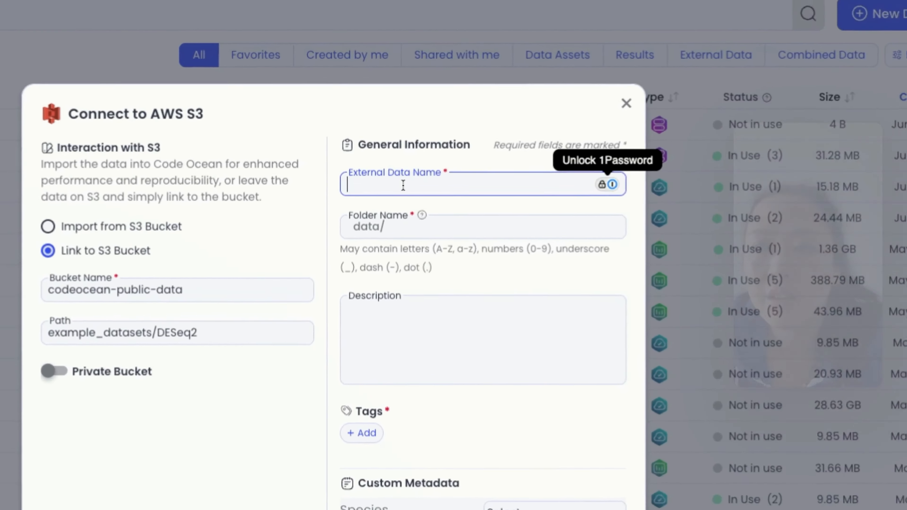
{"action": "type", "text": "Example AWS"}
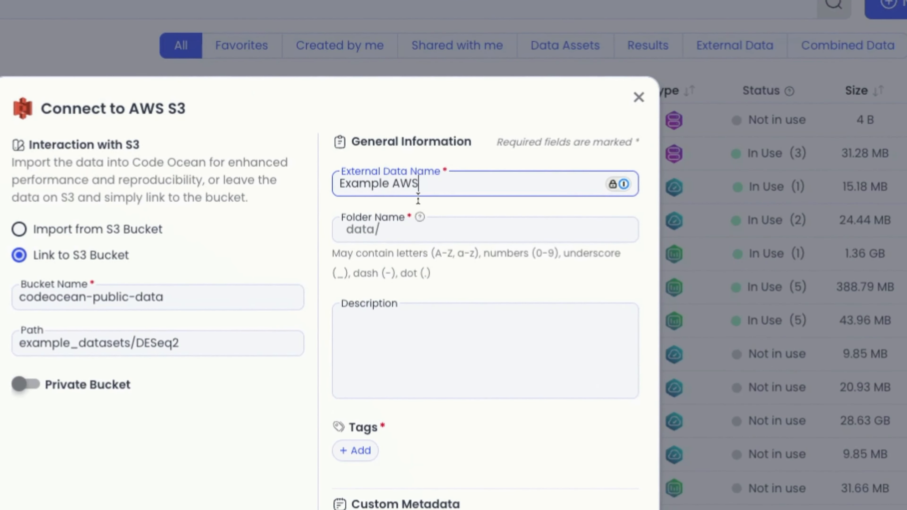
{"action": "left_click", "coordinate": [433, 229]}
{"action": "type", "text": "example2"}
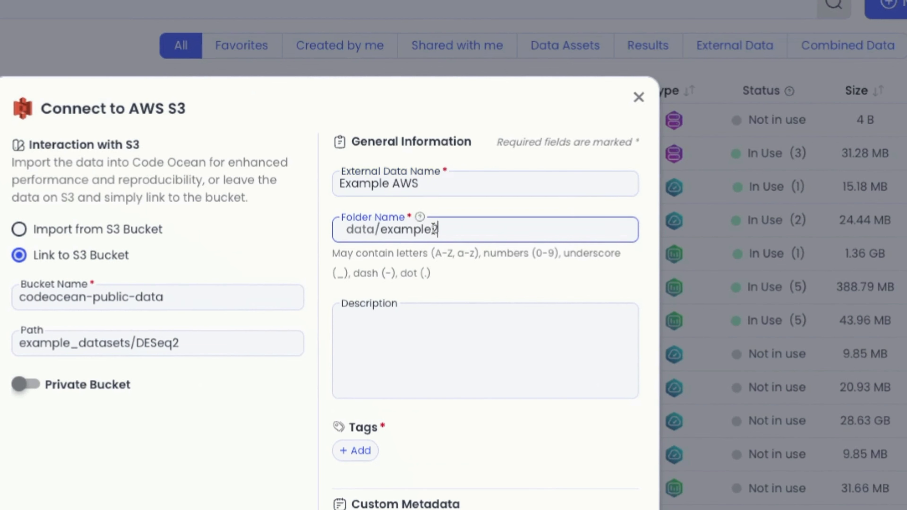
Add the tag DESeq2 to the external data.
{"action": "left_click", "coordinate": [360, 460]}
{"action": "type", "text": "DES2"}
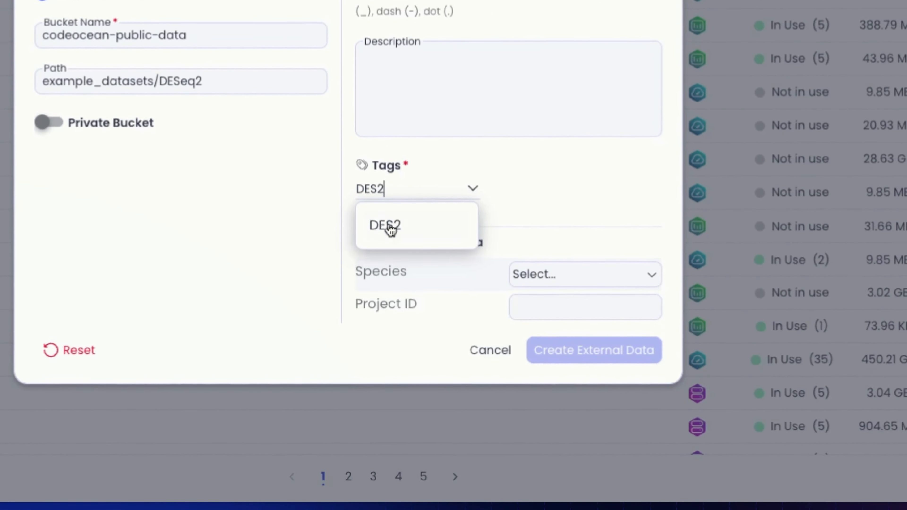
{"action": "key", "text": "BackSpace"}
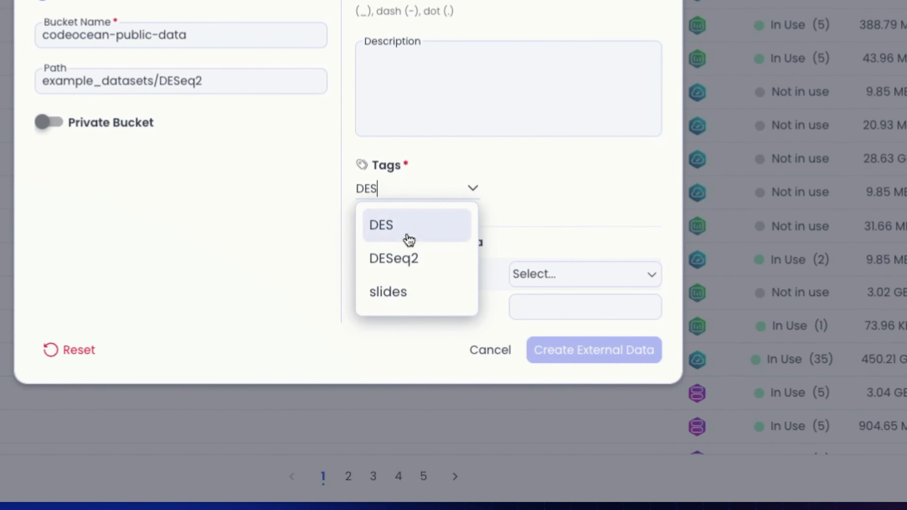
{"action": "type", "text": "eq2"}
{"action": "left_click", "coordinate": [417, 239]}
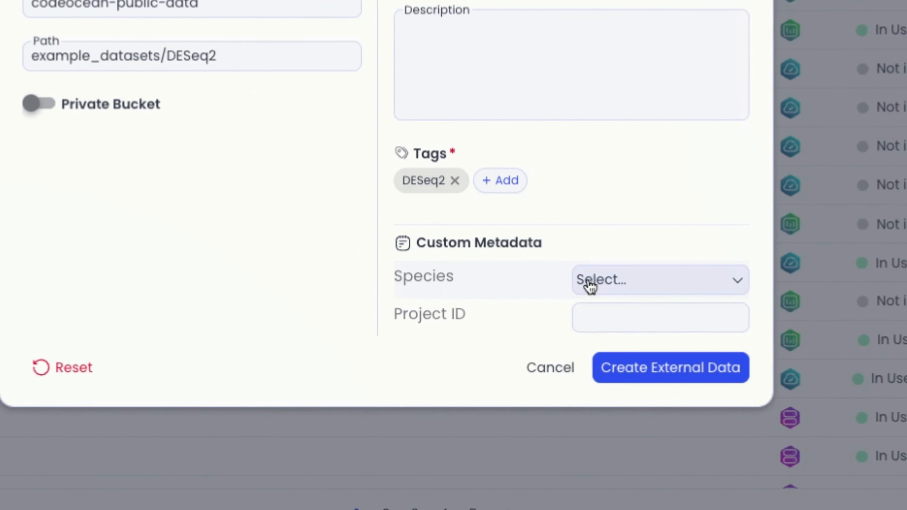
Set the species to Mouse and the project ID to "super secret project 123", and create the external data.
{"action": "left_click", "coordinate": [671, 281]}
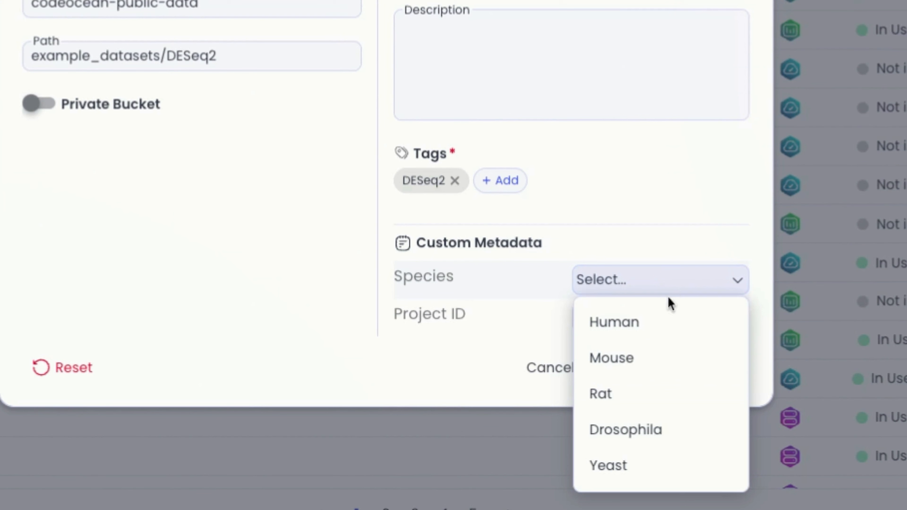
{"action": "left_click", "coordinate": [624, 357]}
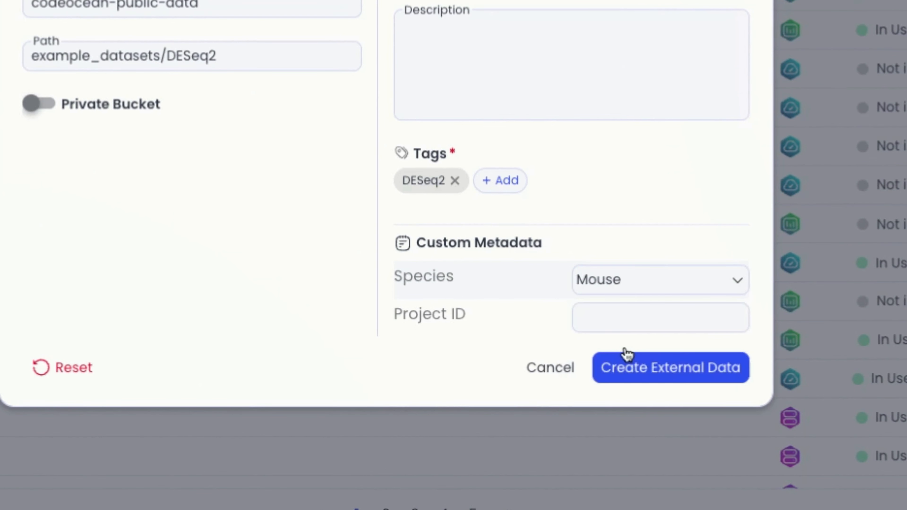
{"action": "left_click", "coordinate": [618, 321]}
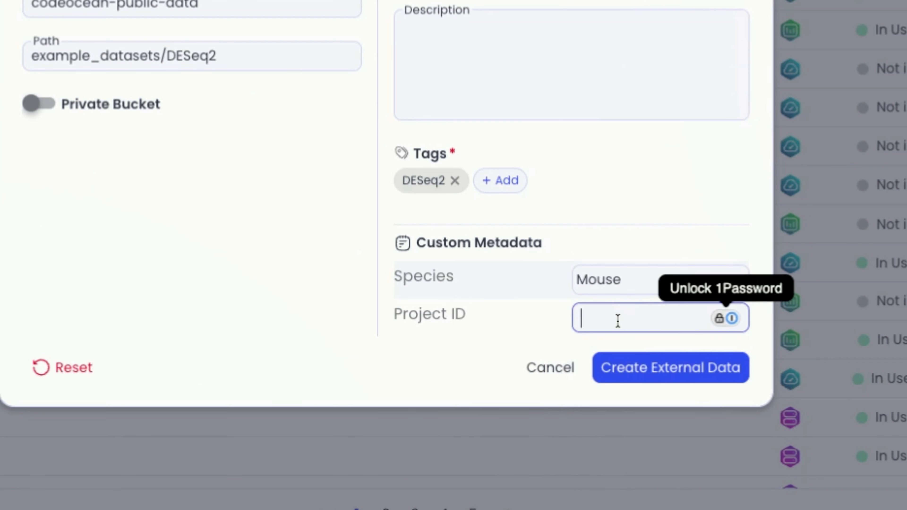
{"action": "type", "text": "s"}
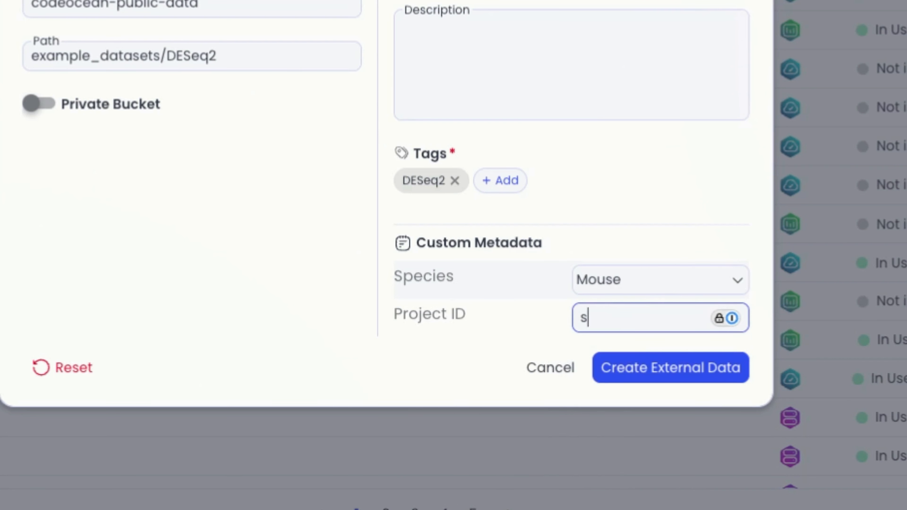
{"action": "type", "text": "uper secret p"}
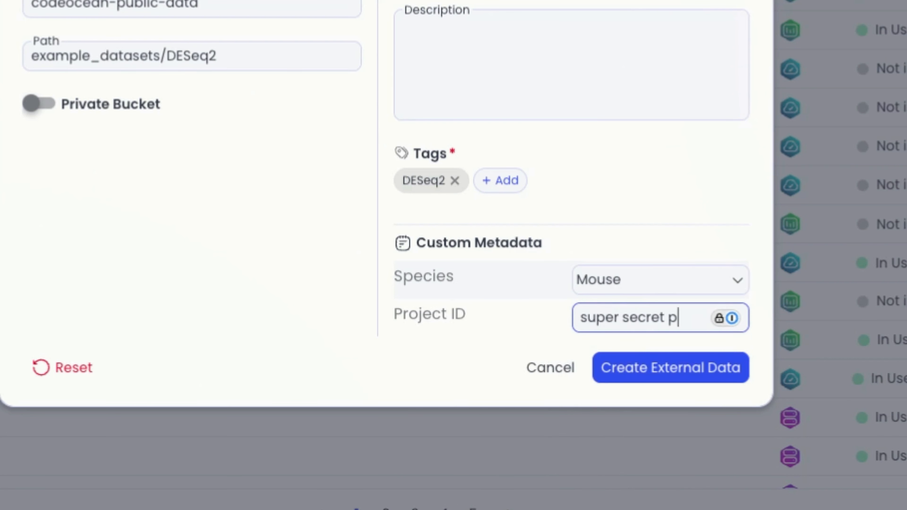
{"action": "type", "text": "rojec"}
{"action": "left_click", "coordinate": [427, 392]}
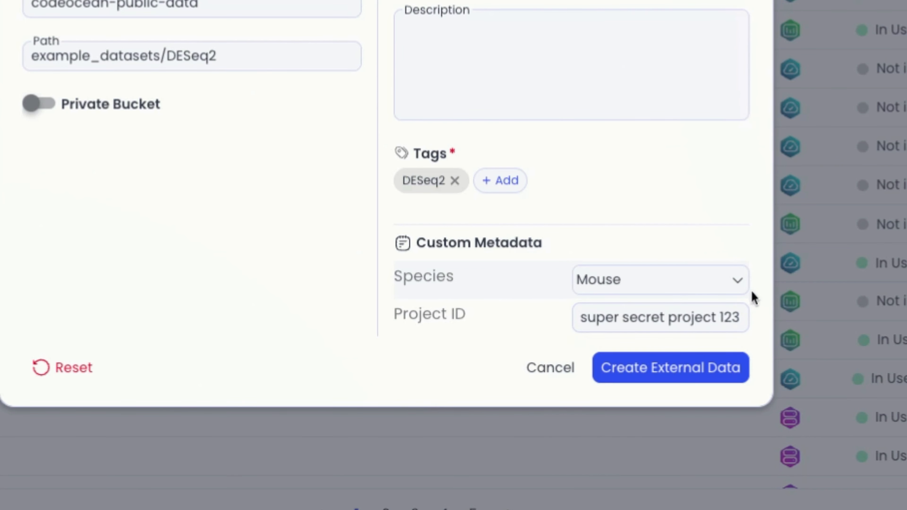
{"action": "left_click", "coordinate": [679, 379]}
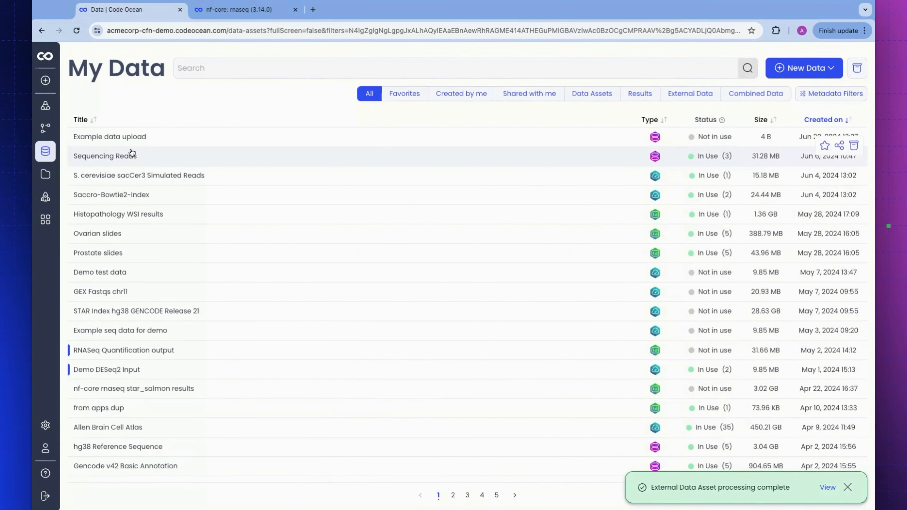
Reload the data list, view the details of the "Example AWS" asset and close them.
{"action": "left_click", "coordinate": [77, 33]}
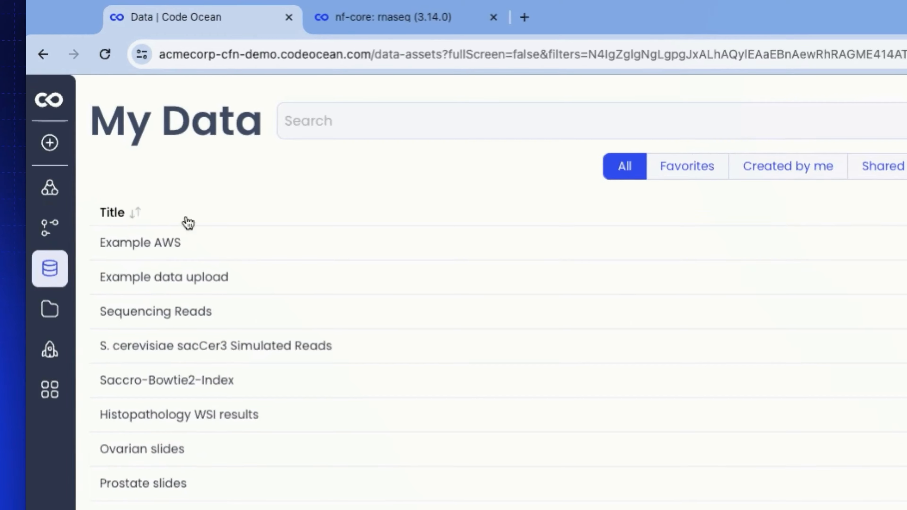
{"action": "left_click", "coordinate": [95, 141]}
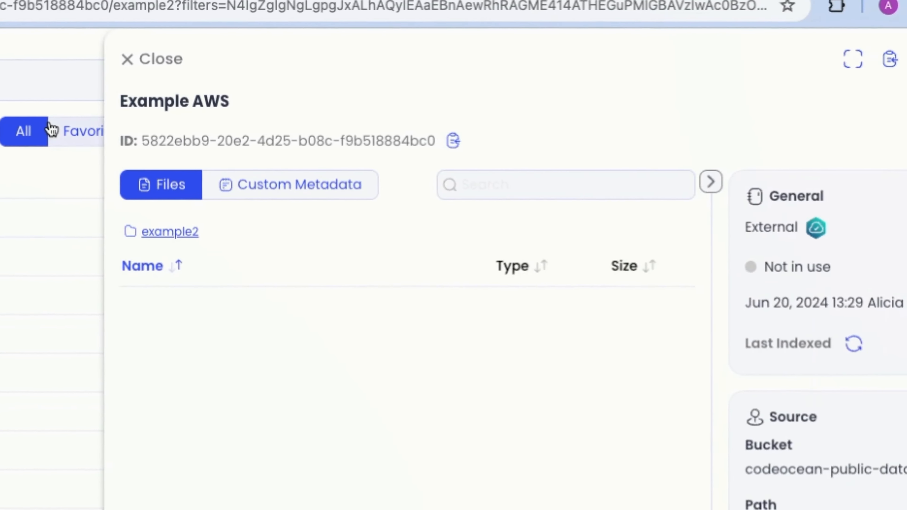
{"action": "left_click", "coordinate": [475, 87]}
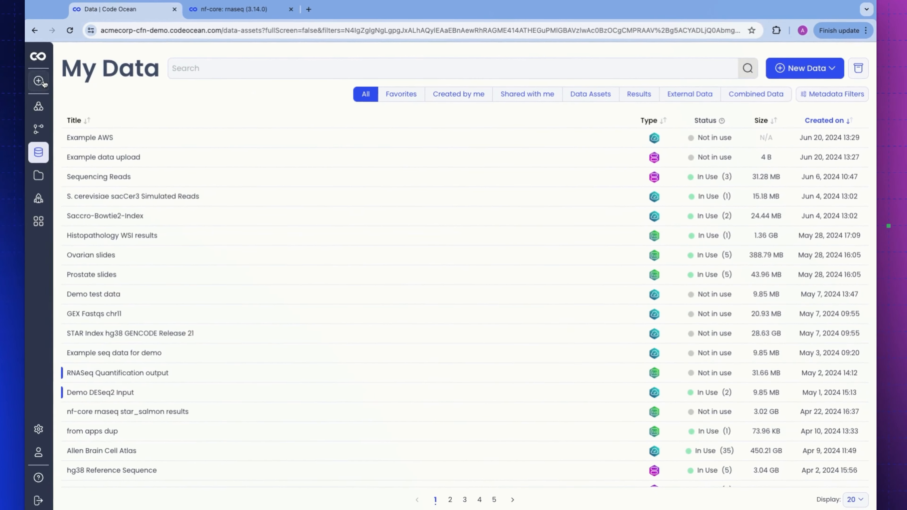
{"action": "left_click", "coordinate": [44, 82]}
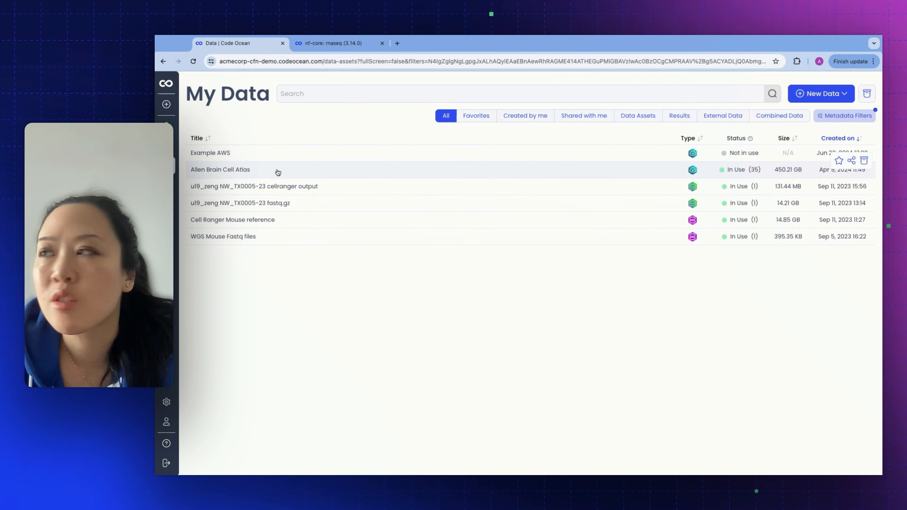
Open the WGS Mouse Fastq files asset, share it with a colleague as Viewer, and save the sharing settings.
{"action": "left_click", "coordinate": [213, 148]}
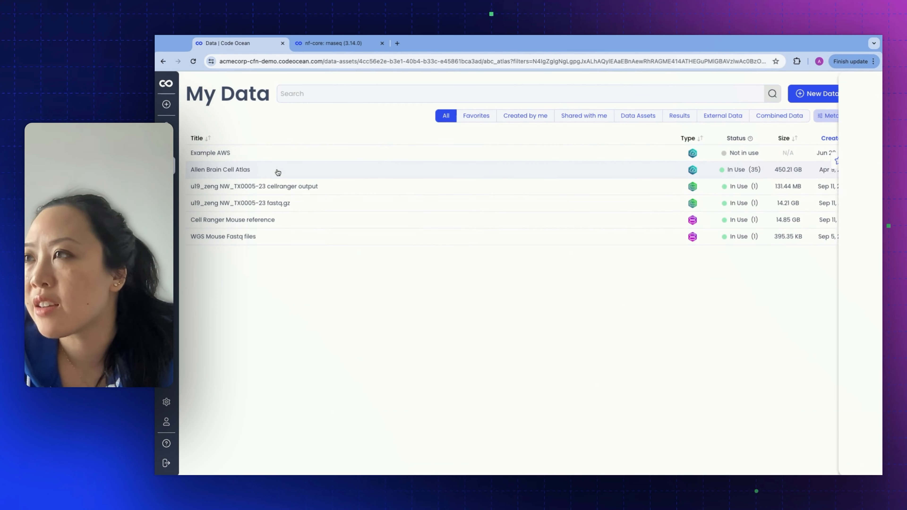
{"action": "left_click", "coordinate": [141, 235]}
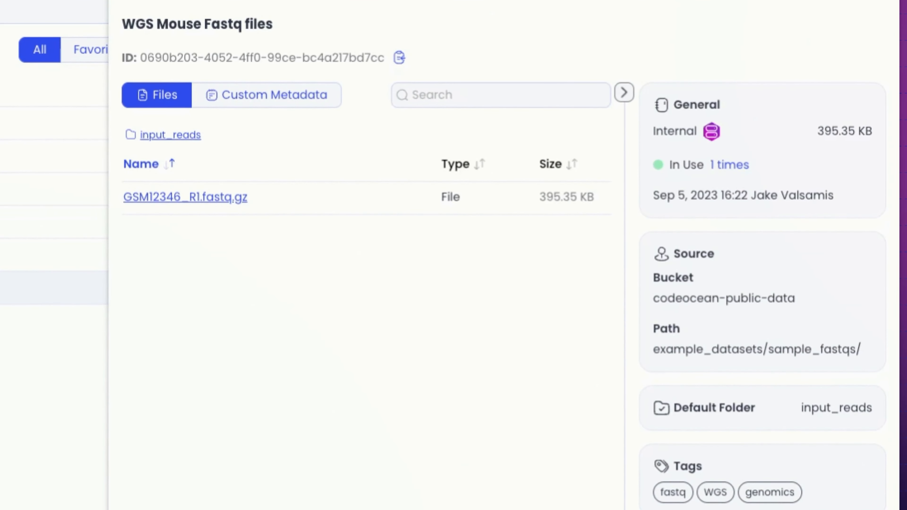
{"action": "left_click", "coordinate": [821, 53]}
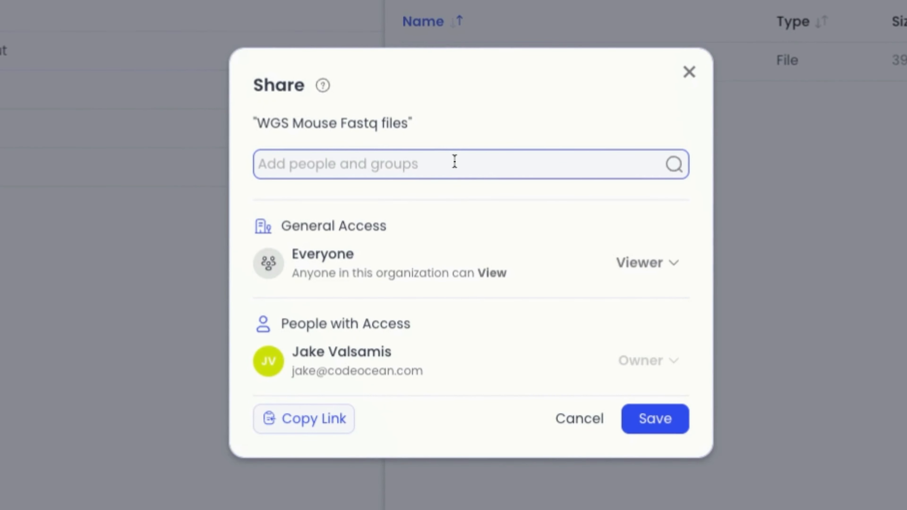
{"action": "type", "text": "iain"}
{"action": "left_click", "coordinate": [421, 216]}
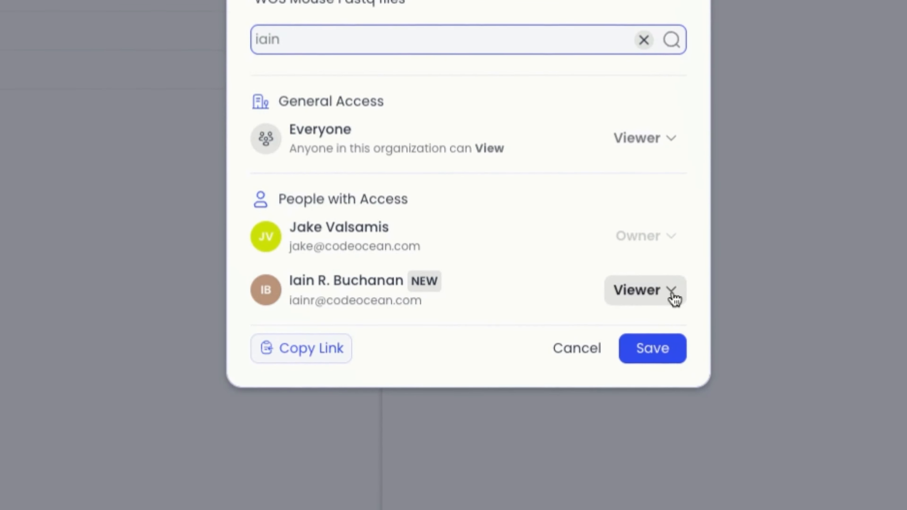
{"action": "left_click", "coordinate": [671, 290]}
{"action": "left_click", "coordinate": [414, 367]}
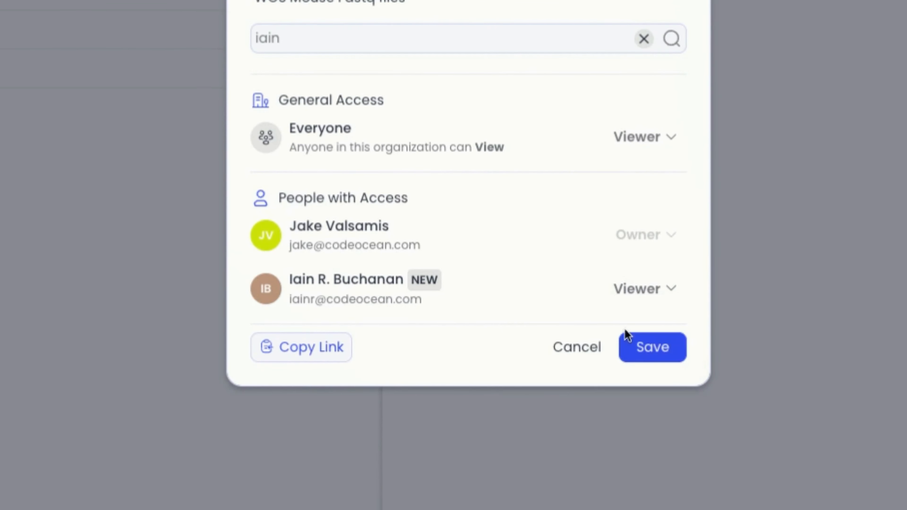
{"action": "left_click", "coordinate": [657, 348]}
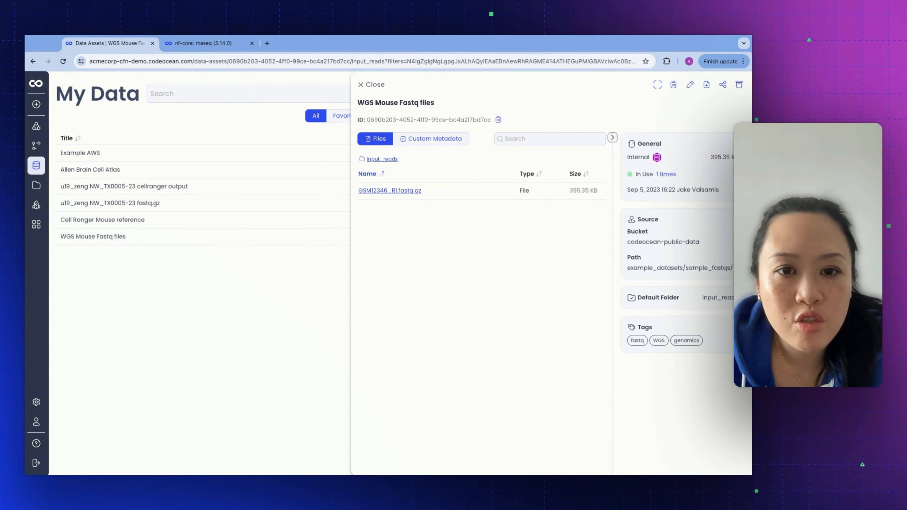
Switch to the nf-core: rnaseq (3.14.0) pipeline, open its data management and review the attached assets before listing all data again.
{"action": "left_click", "coordinate": [191, 43]}
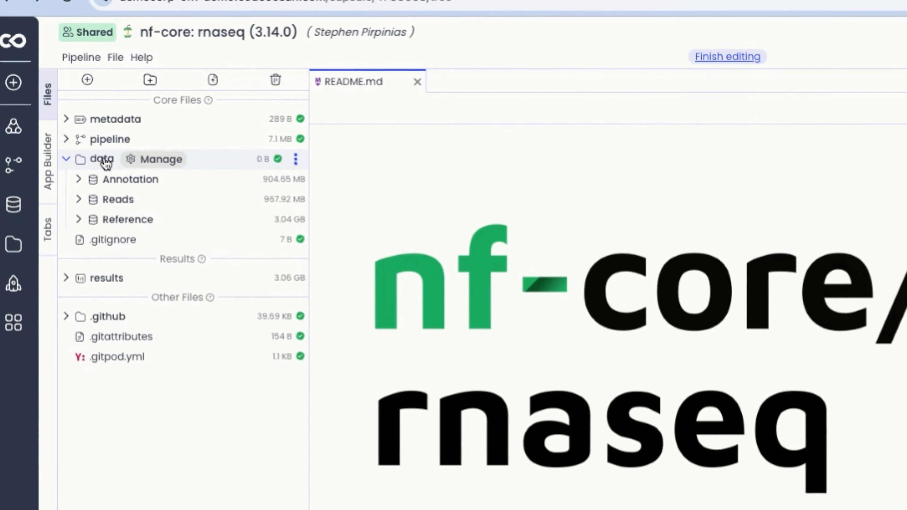
{"action": "left_click", "coordinate": [162, 160]}
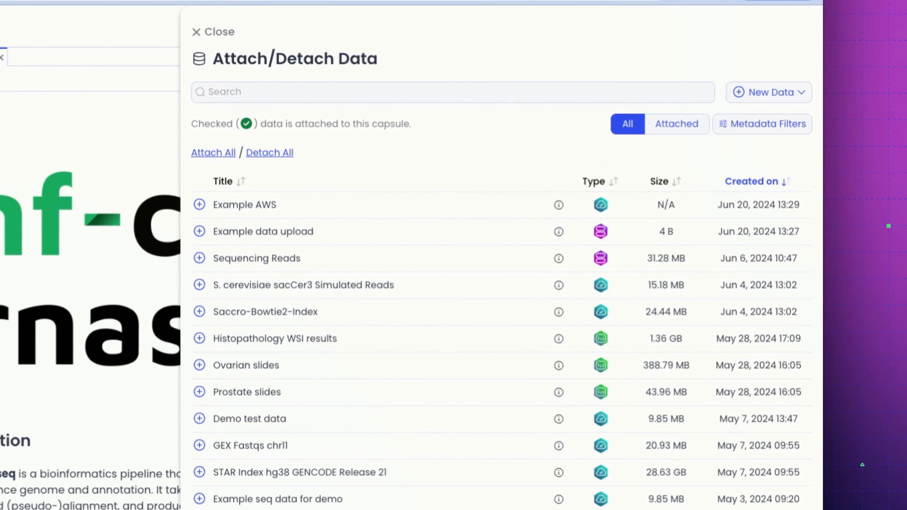
{"action": "left_click", "coordinate": [702, 131]}
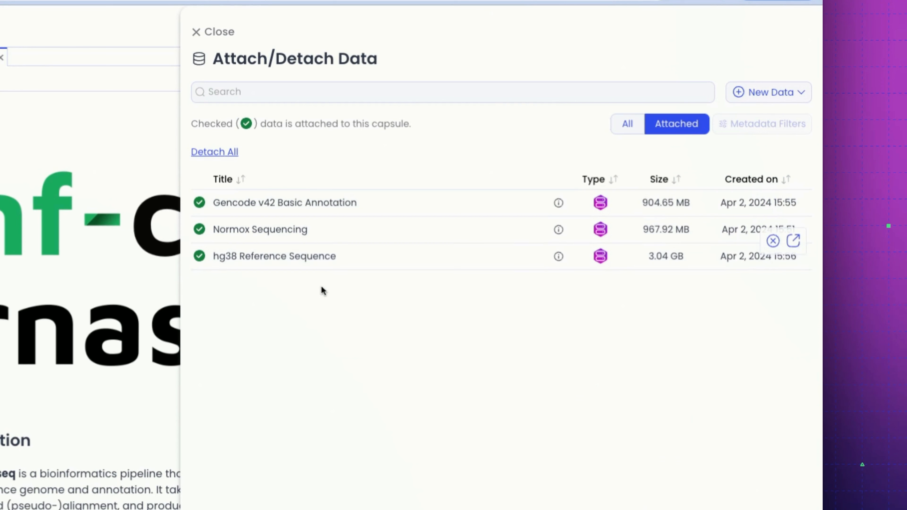
{"action": "left_click", "coordinate": [628, 124]}
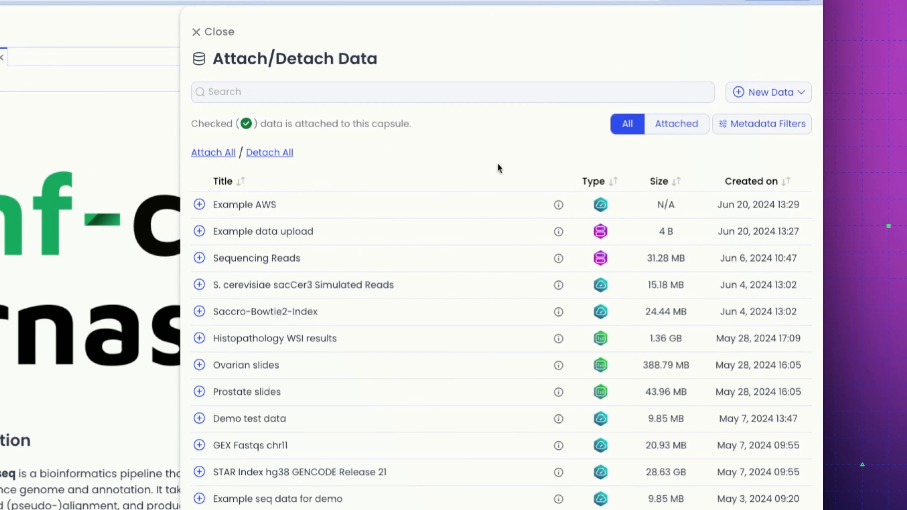
Attach the Example AWS and Example data upload assets to the pipeline and close the data management.
{"action": "left_click", "coordinate": [199, 205]}
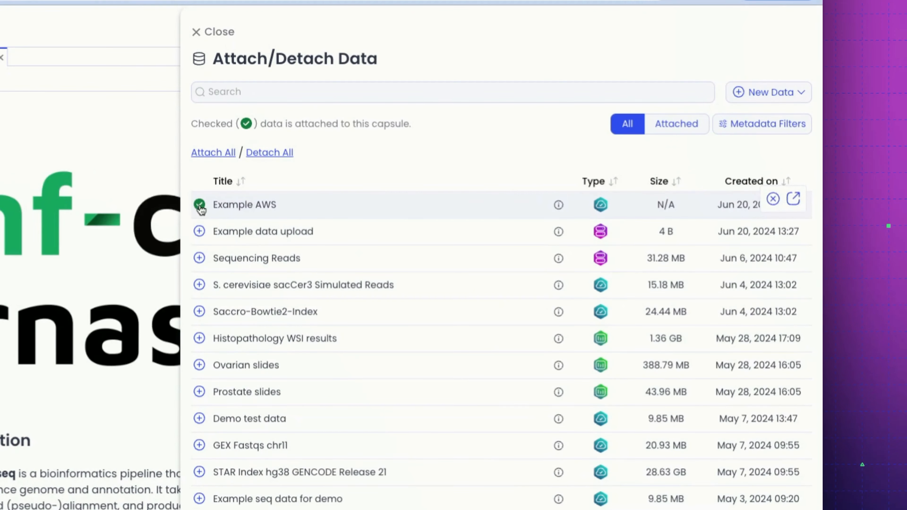
{"action": "left_click", "coordinate": [199, 231]}
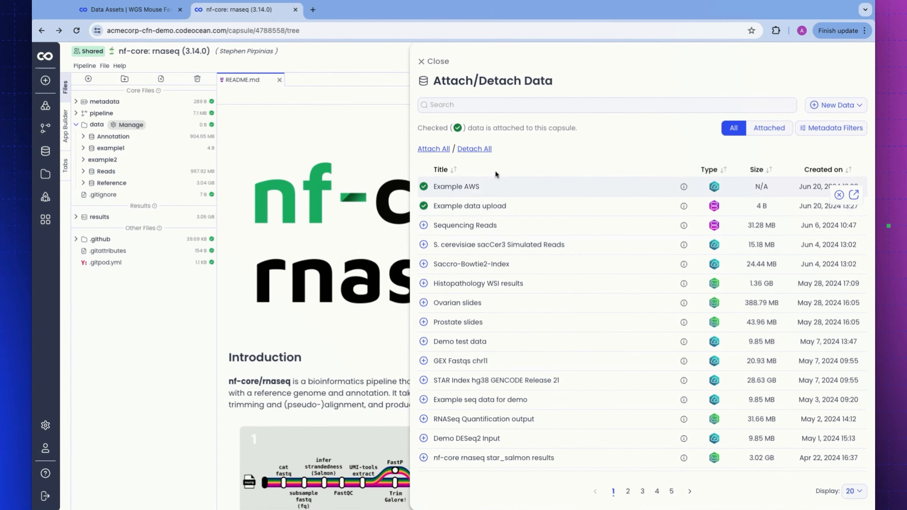
{"action": "left_click", "coordinate": [426, 64]}
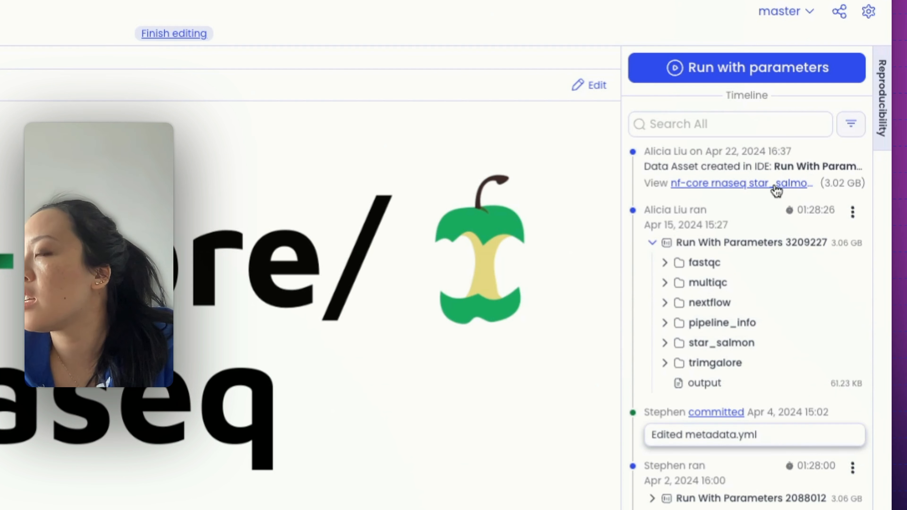
Open the nf-core rnaseq star_salmon results asset from the pipeline's timeline and examine its source data in the lineage graph.
{"action": "left_click", "coordinate": [755, 188]}
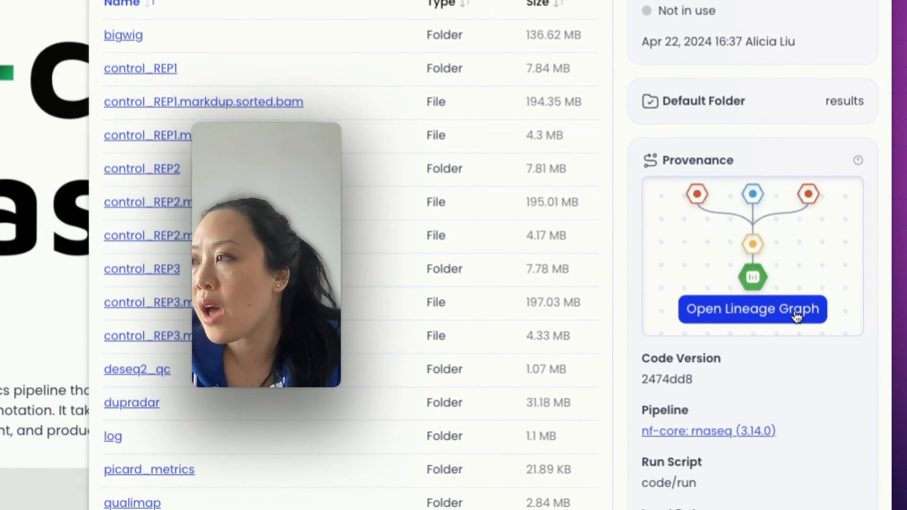
{"action": "left_click", "coordinate": [797, 317]}
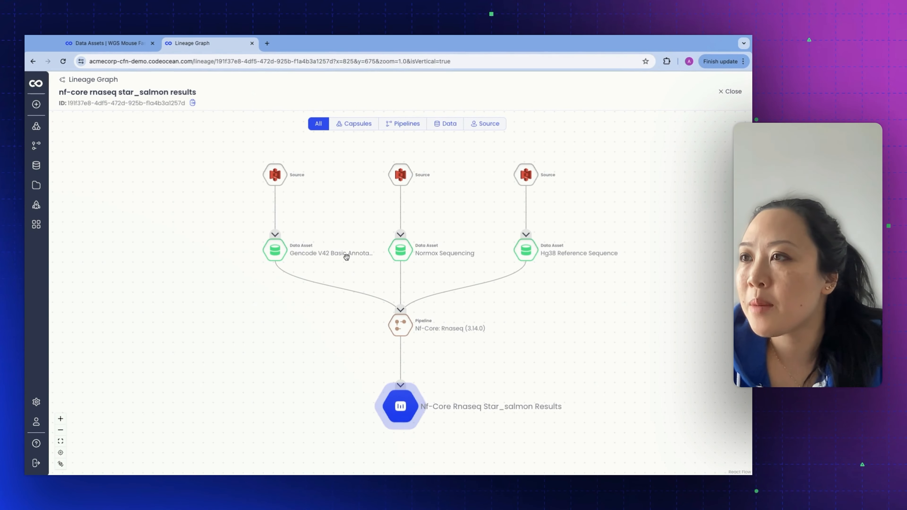
{"action": "mouse_move", "coordinate": [325, 251]}
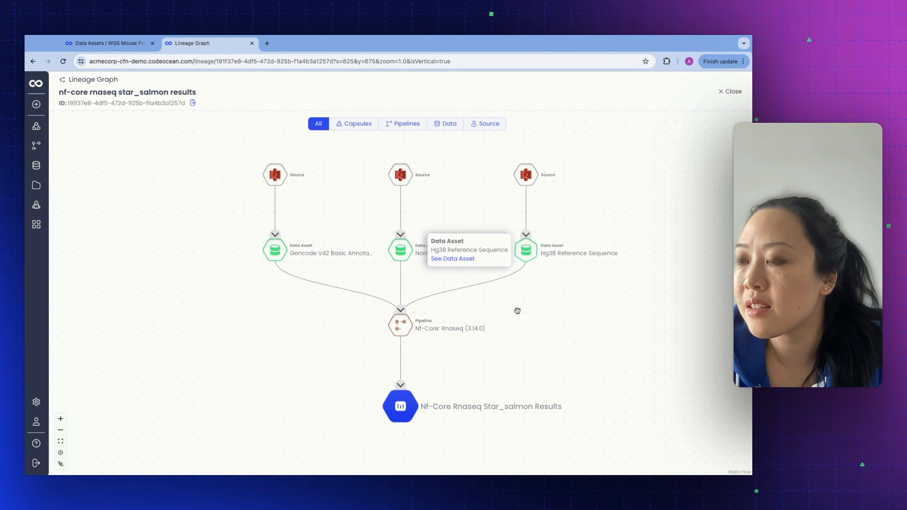